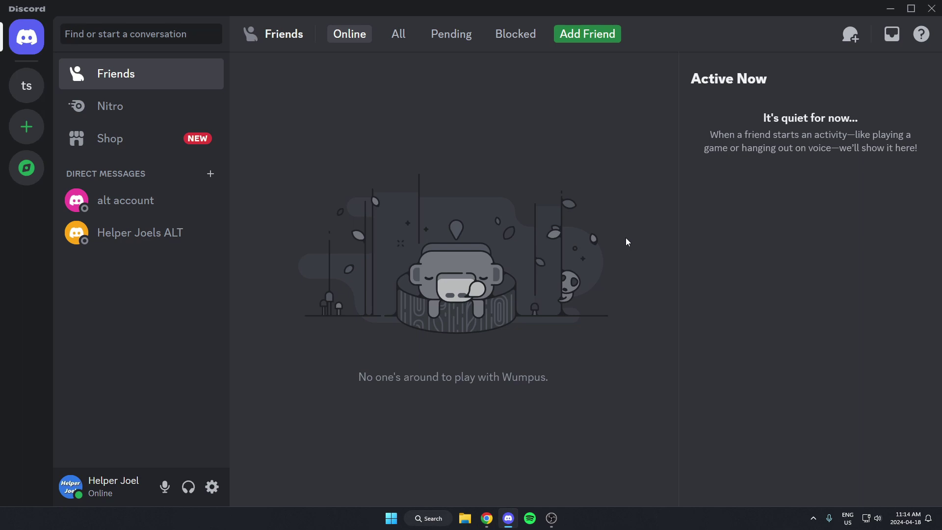
Open the App Directory for test server, search for "carl-bot" and open the carl-bot app page.
{"action": "left_click", "coordinate": [26, 86]}
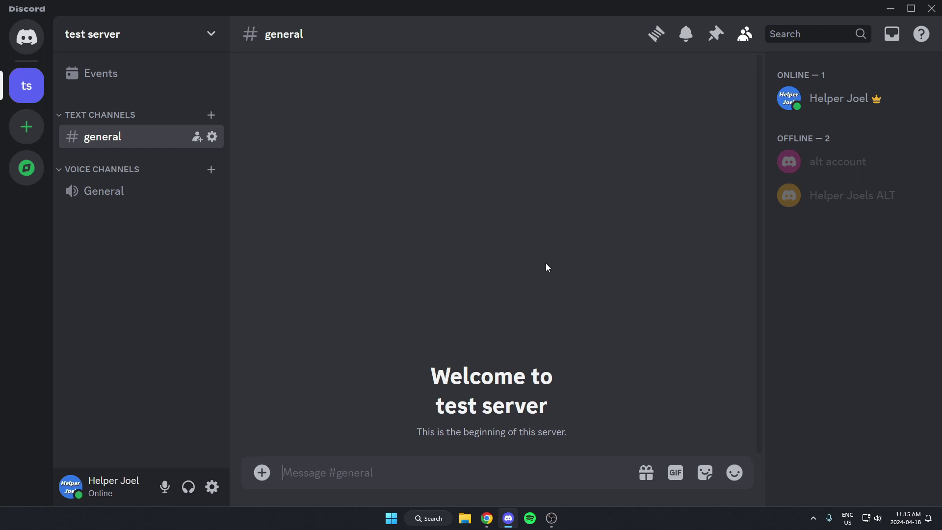
{"action": "left_click", "coordinate": [105, 44]}
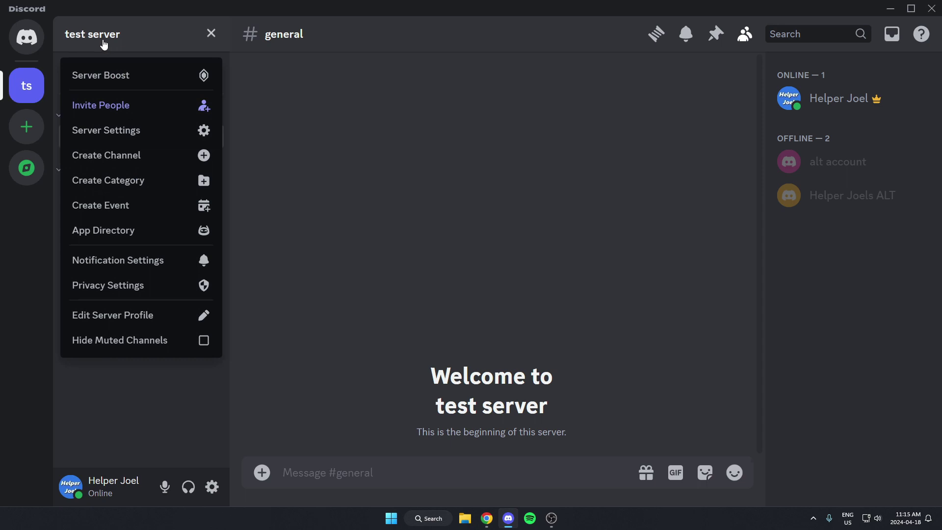
{"action": "left_click", "coordinate": [152, 240]}
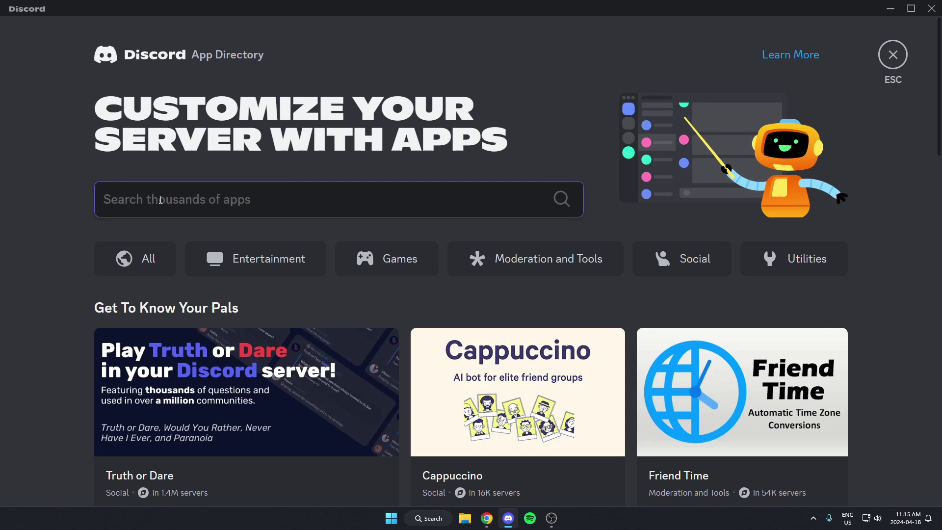
{"action": "type", "text": "carl-bot"}
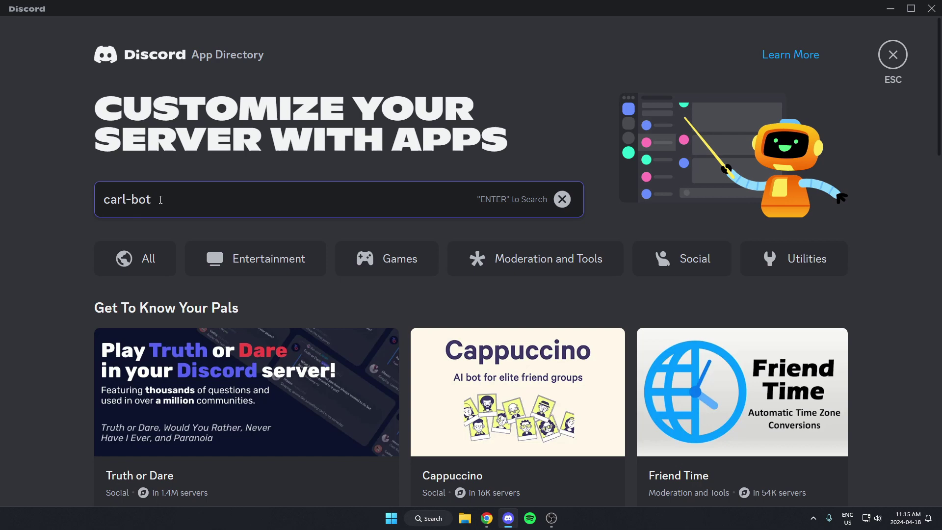
{"action": "key", "text": "Return"}
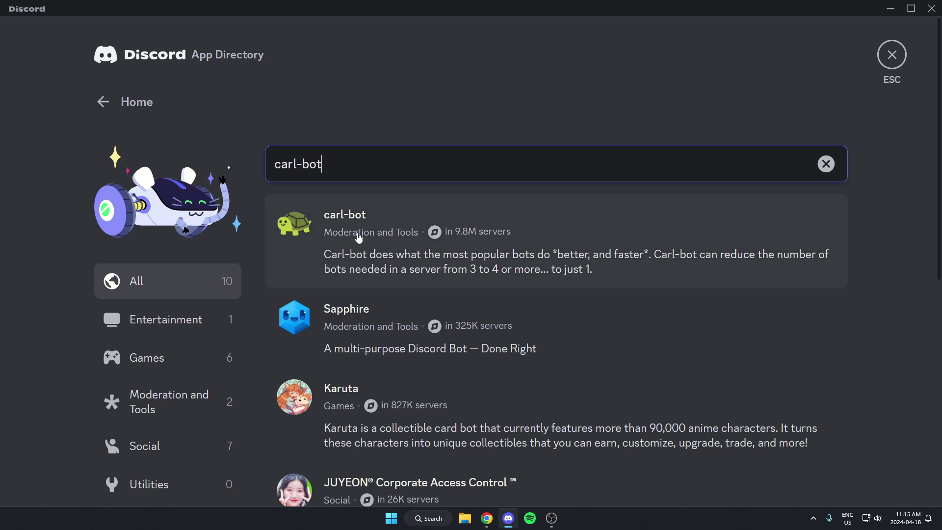
{"action": "left_click", "coordinate": [395, 225]}
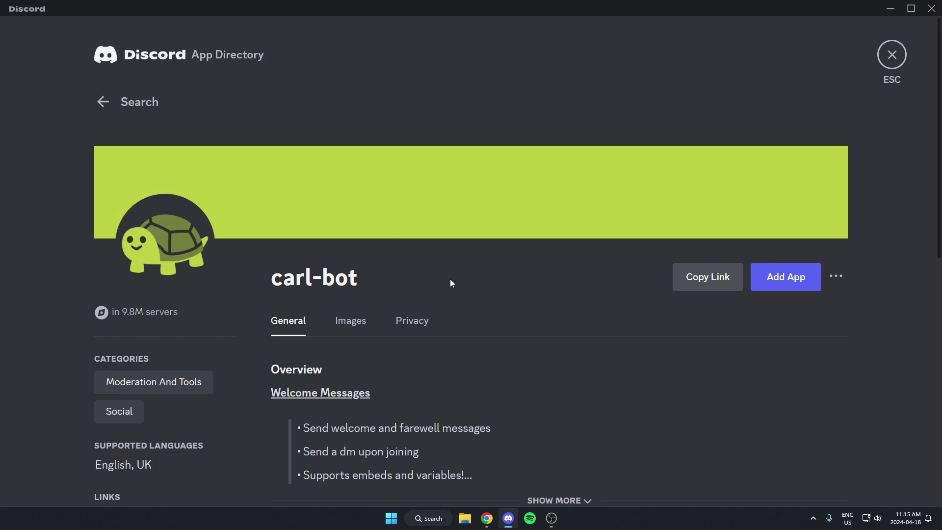
Add carl-bot to test server with all requested permissions, pass the human check and go to the server.
{"action": "left_click", "coordinate": [788, 293]}
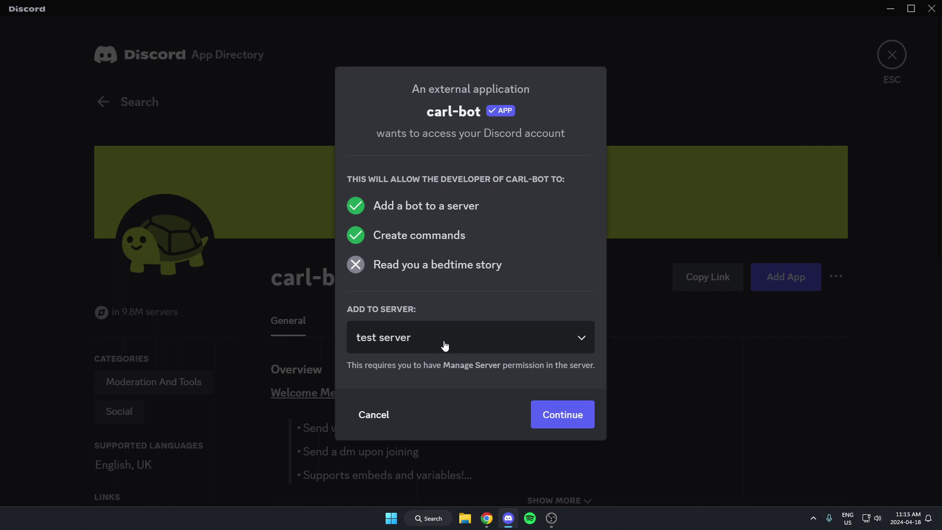
{"action": "left_click", "coordinate": [557, 422]}
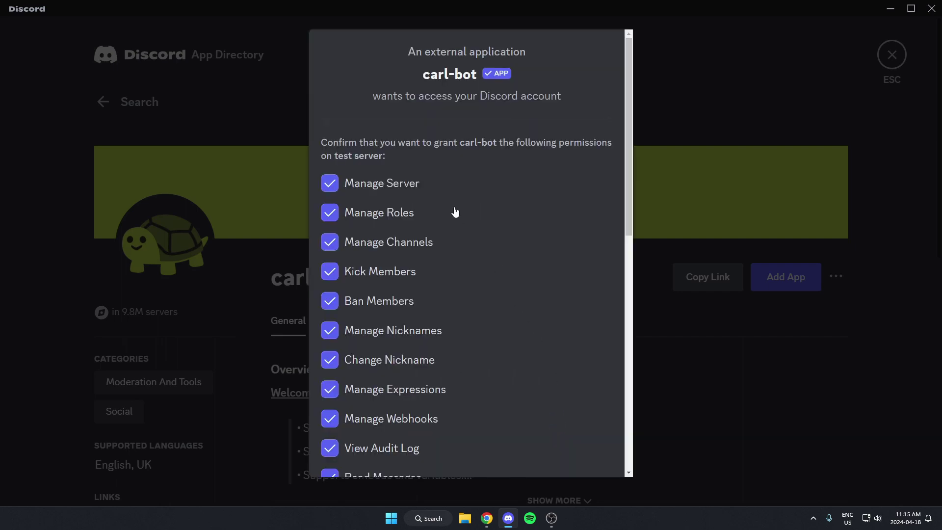
{"action": "scroll", "coordinate": [454, 211], "scroll_direction": "down", "scroll_amount": 10}
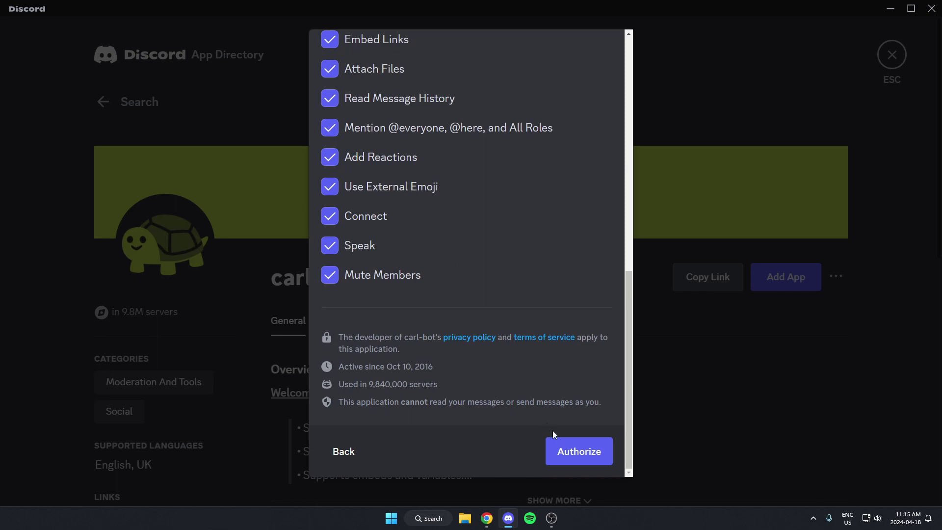
{"action": "left_click", "coordinate": [572, 451]}
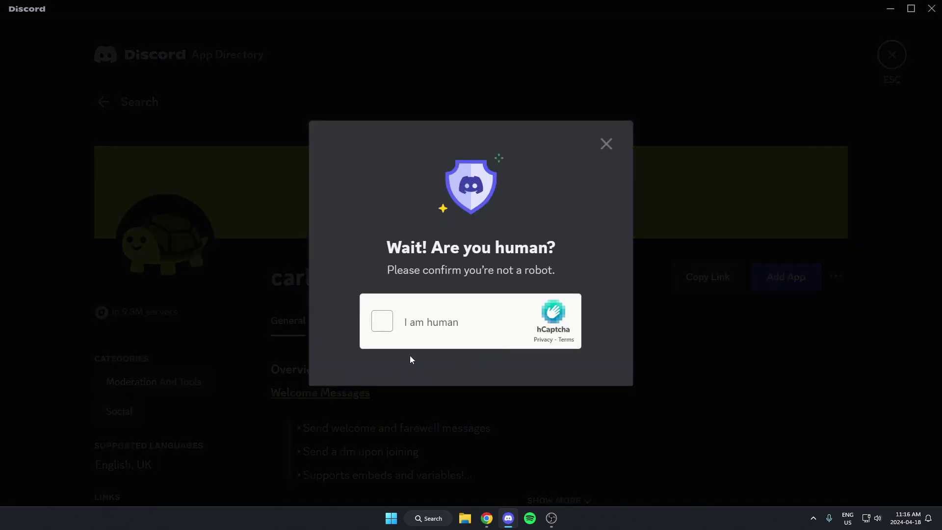
{"action": "left_click", "coordinate": [382, 322]}
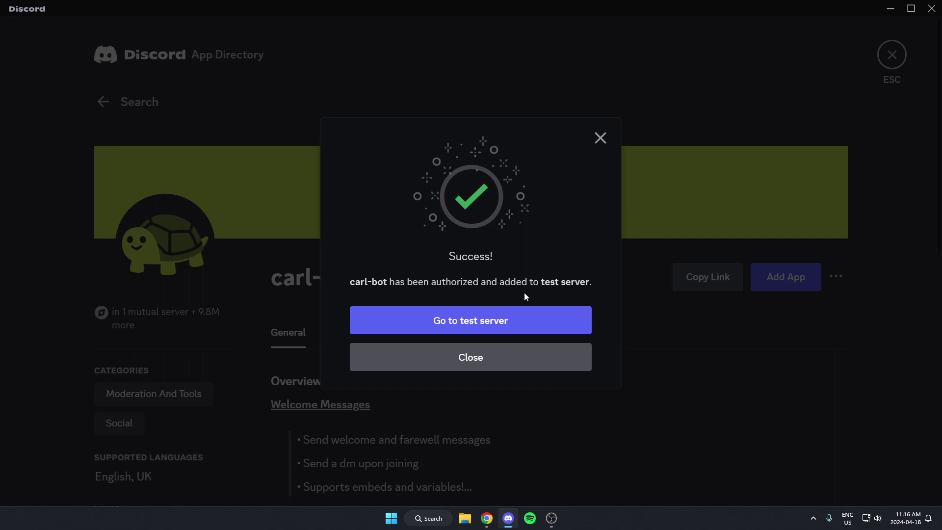
{"action": "left_click", "coordinate": [471, 324]}
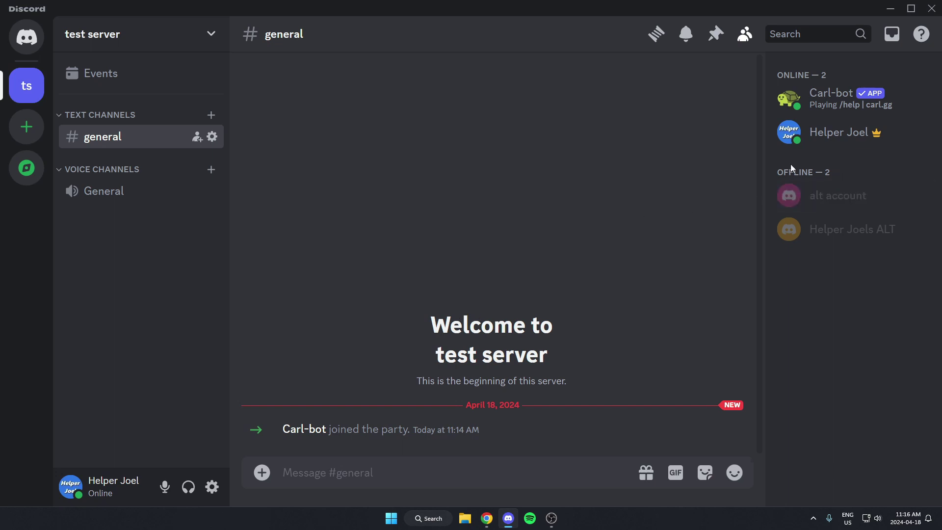
{"action": "left_click", "coordinate": [745, 42]}
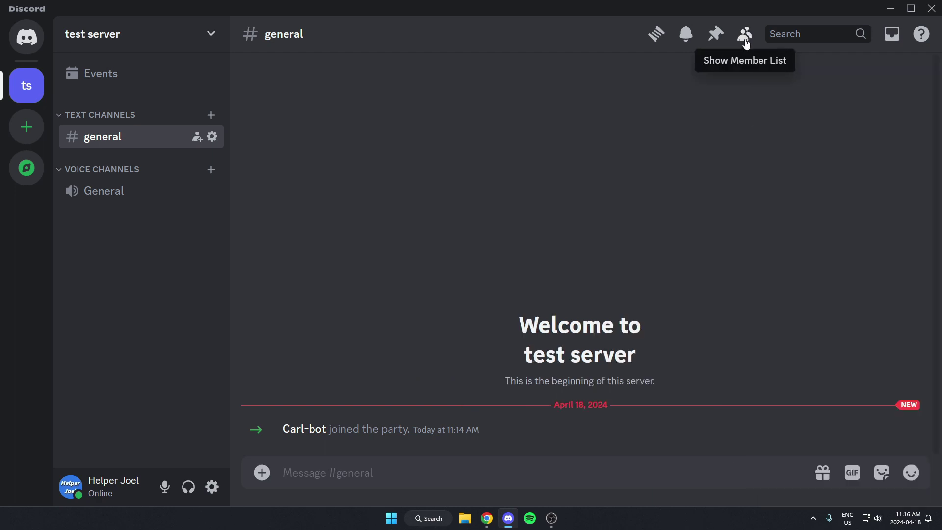
{"action": "left_click", "coordinate": [745, 43]}
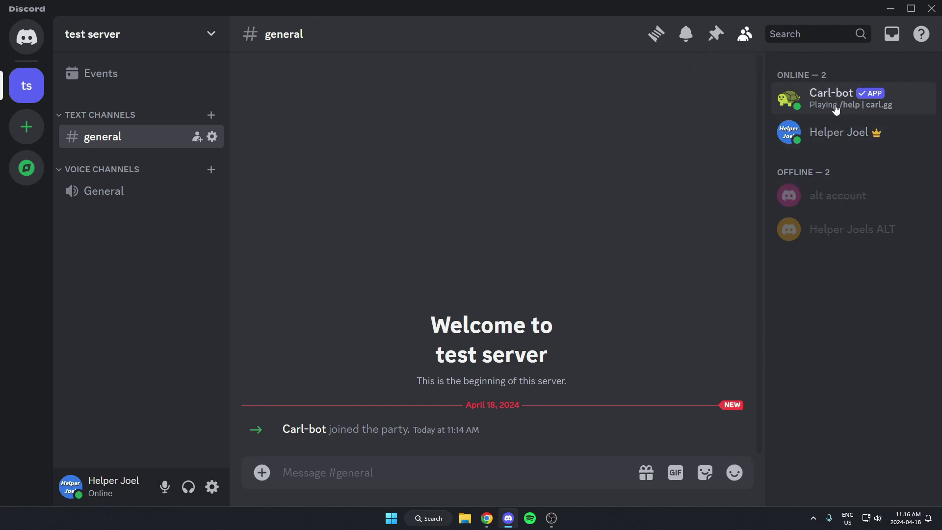
{"action": "left_click", "coordinate": [824, 41]}
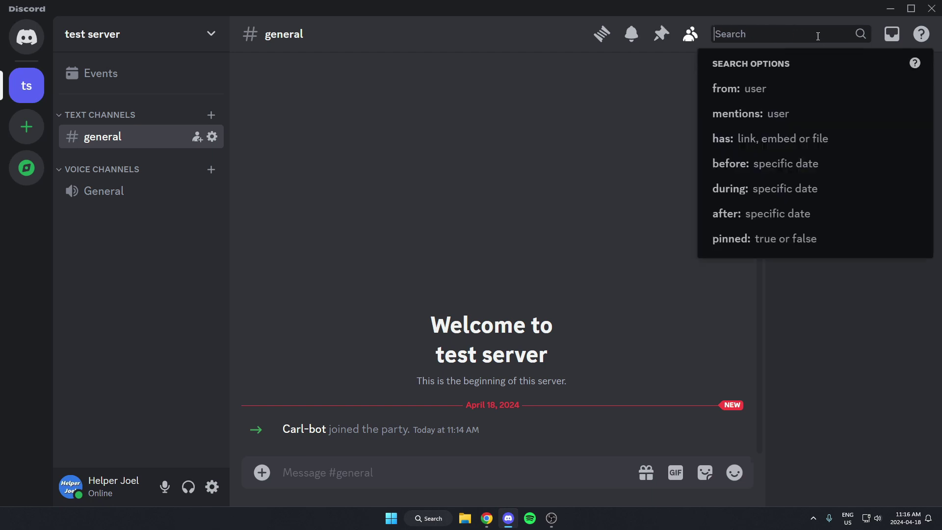
{"action": "left_click", "coordinate": [655, 142]}
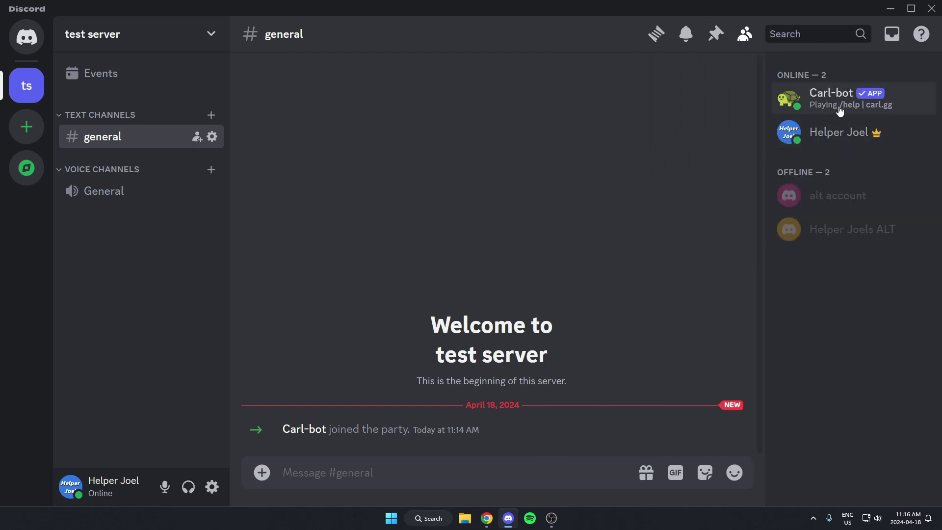
Open the full profile of Carl-bot from the server's members.
{"action": "right_click", "coordinate": [809, 105]}
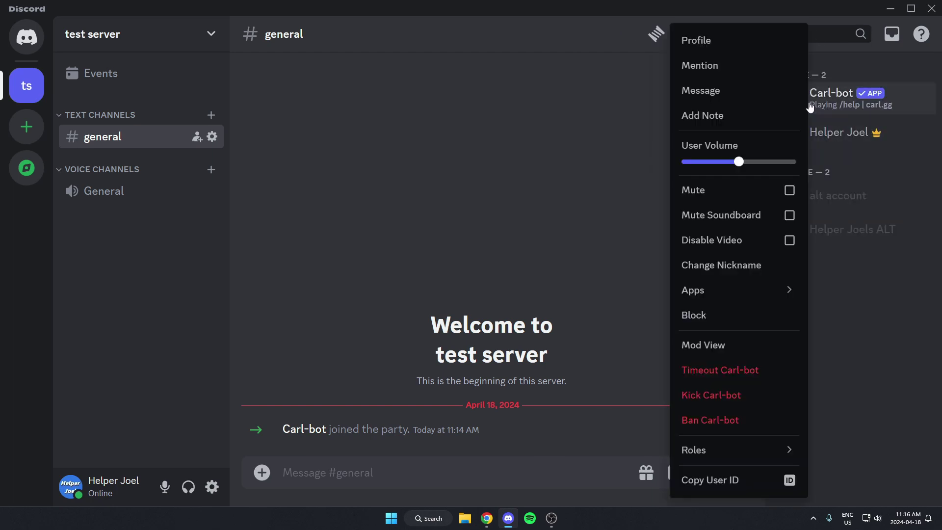
{"action": "left_click", "coordinate": [761, 49]}
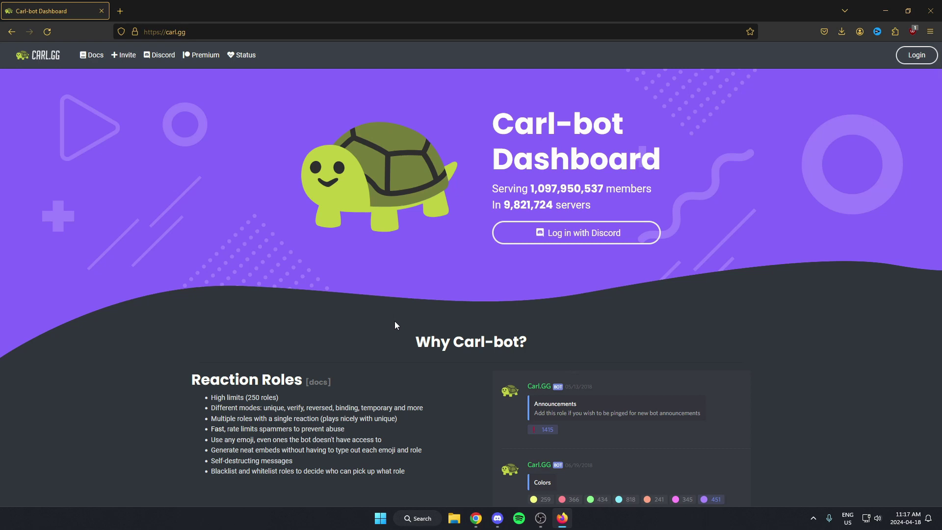
Log in to the Carl-bot dashboard with Discord and open the Free Game Alert settings for test server.
{"action": "left_click", "coordinate": [575, 242]}
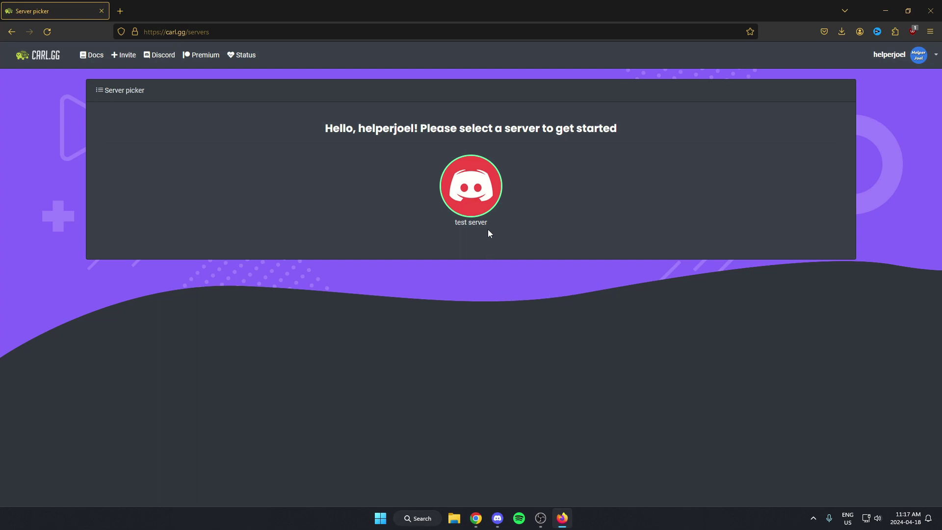
{"action": "left_click", "coordinate": [471, 185]}
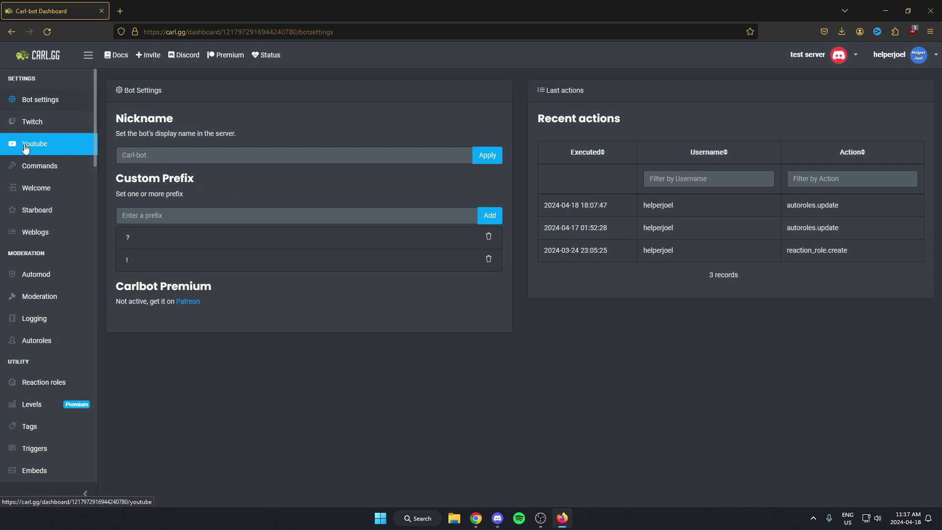
{"action": "scroll", "coordinate": [28, 143], "scroll_direction": "down", "scroll_amount": 3}
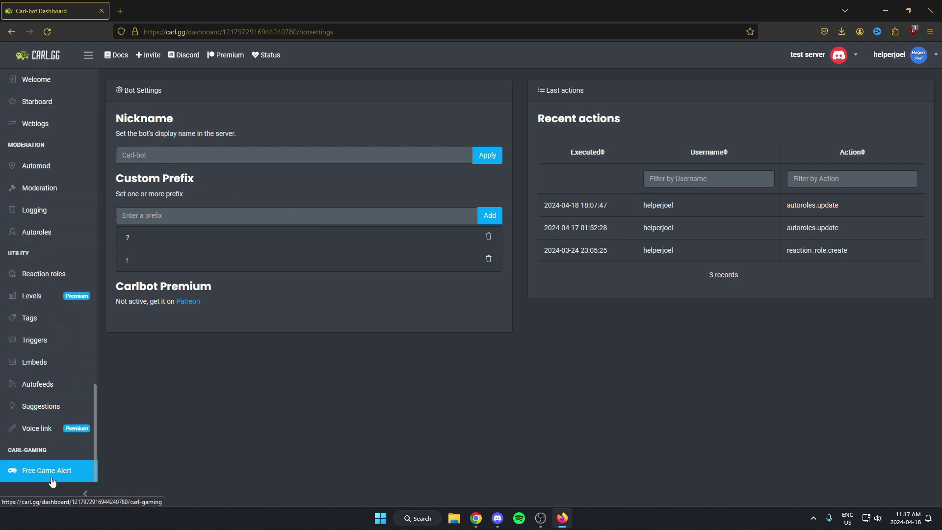
{"action": "left_click", "coordinate": [77, 475]}
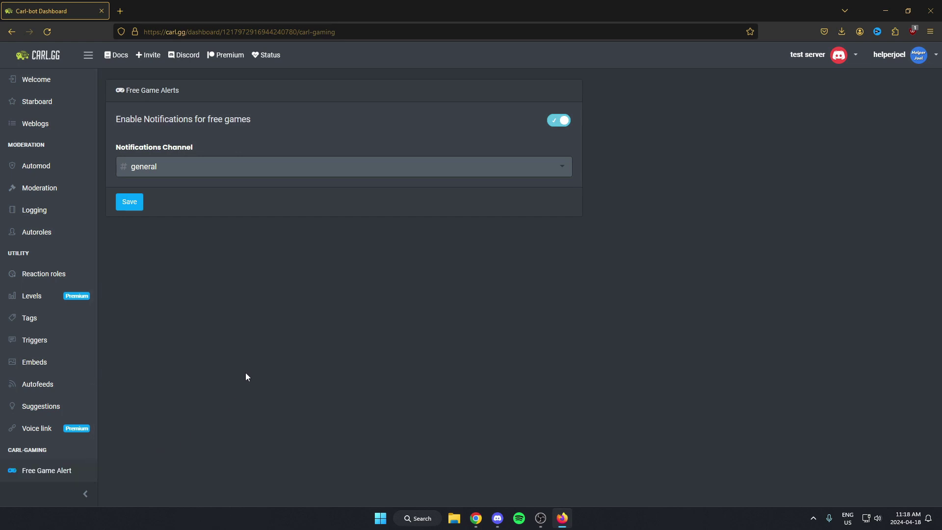
{"action": "right_click", "coordinate": [319, 237]}
{"action": "key", "text": "Escape"}
{"action": "left_click", "coordinate": [559, 120]}
{"action": "left_click", "coordinate": [559, 124]}
Clear and reselect the general text channel as the free game notifications channel, and save the settings.
{"action": "left_click", "coordinate": [264, 167]}
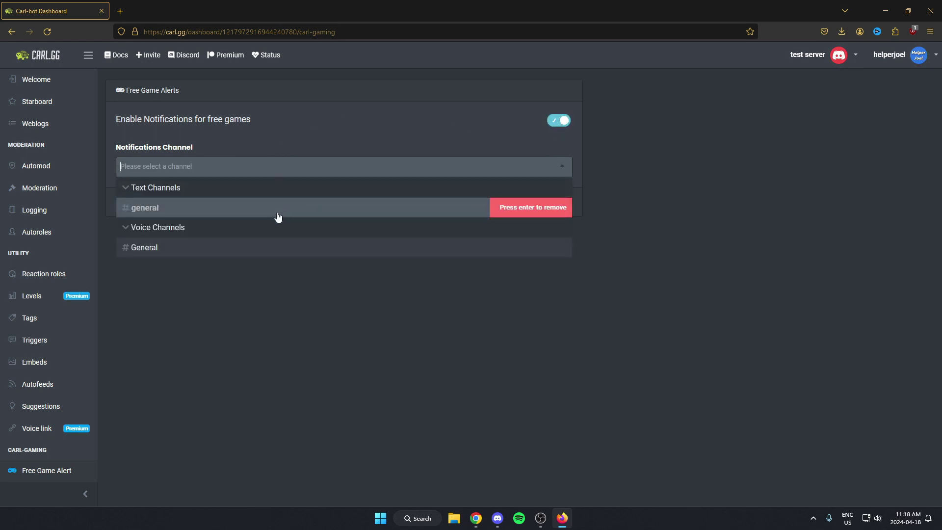
{"action": "left_click", "coordinate": [240, 211]}
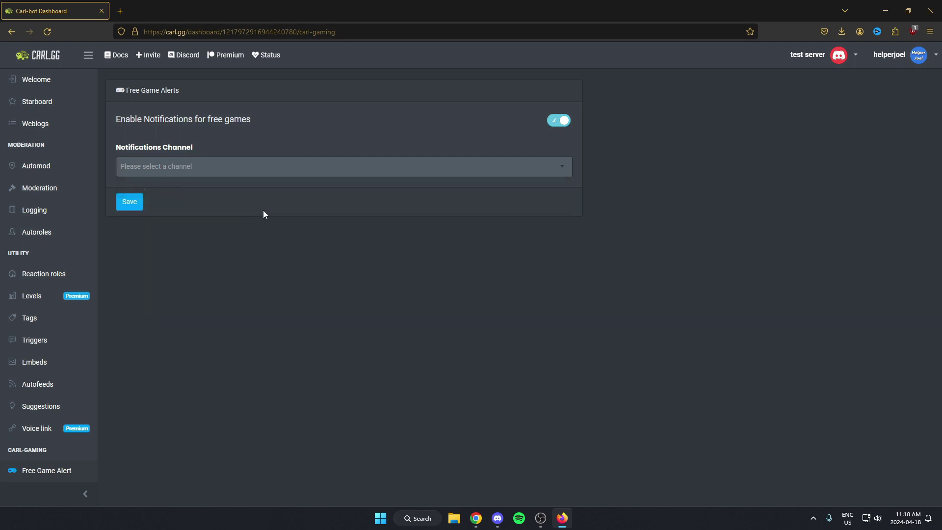
{"action": "left_click", "coordinate": [282, 166]}
{"action": "left_click", "coordinate": [254, 215]}
{"action": "left_click", "coordinate": [130, 203]}
Switch back to Discord and close Carl-bot's profile.
{"action": "left_click", "coordinate": [497, 518]}
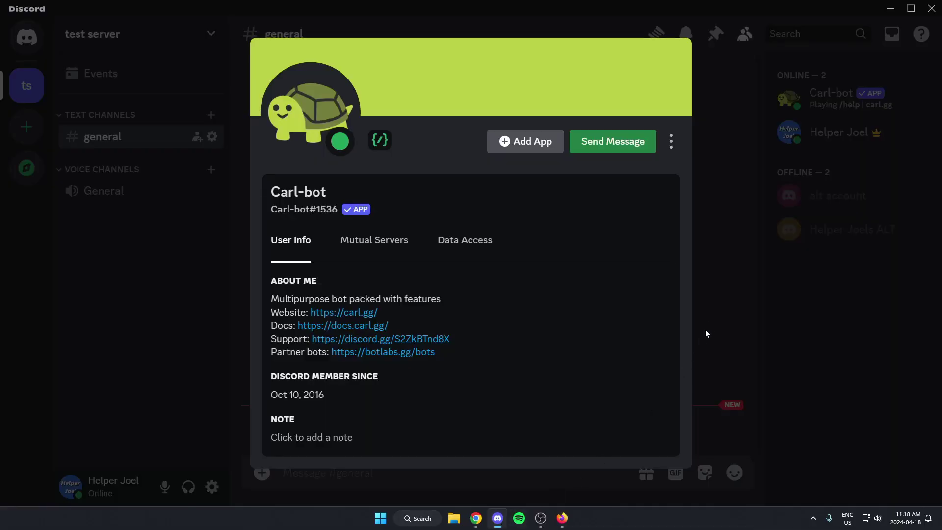
{"action": "left_click", "coordinate": [685, 317]}
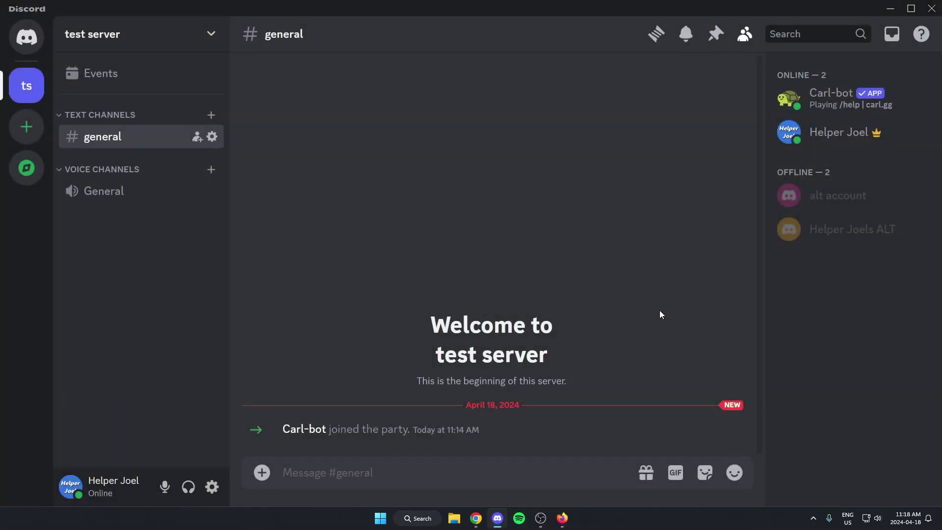